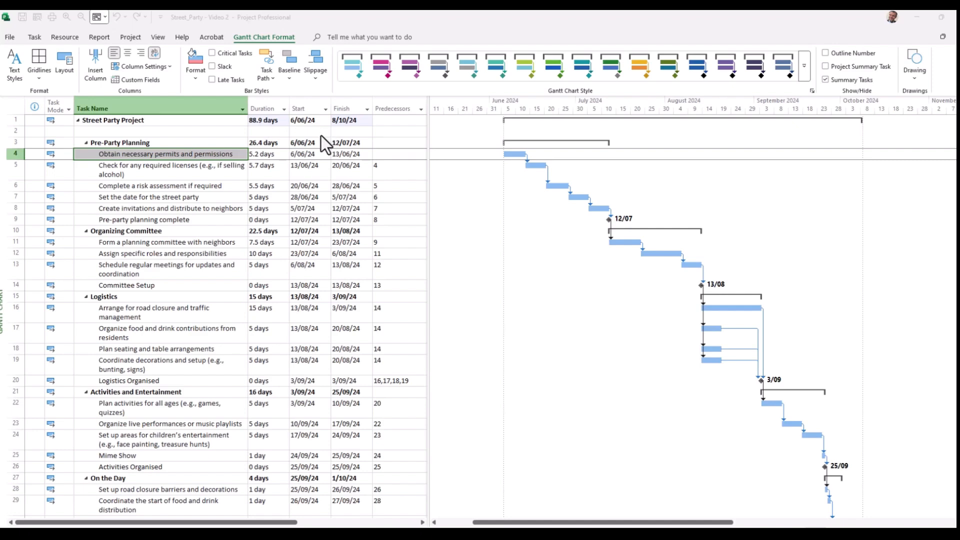
# Step: Give the Rounded Duration (Text1) task custom field the formula Round([Duration]/[Minutes Per Day]) & " days"
pyautogui.click(313, 106)
pyautogui.rightClick(311, 106)
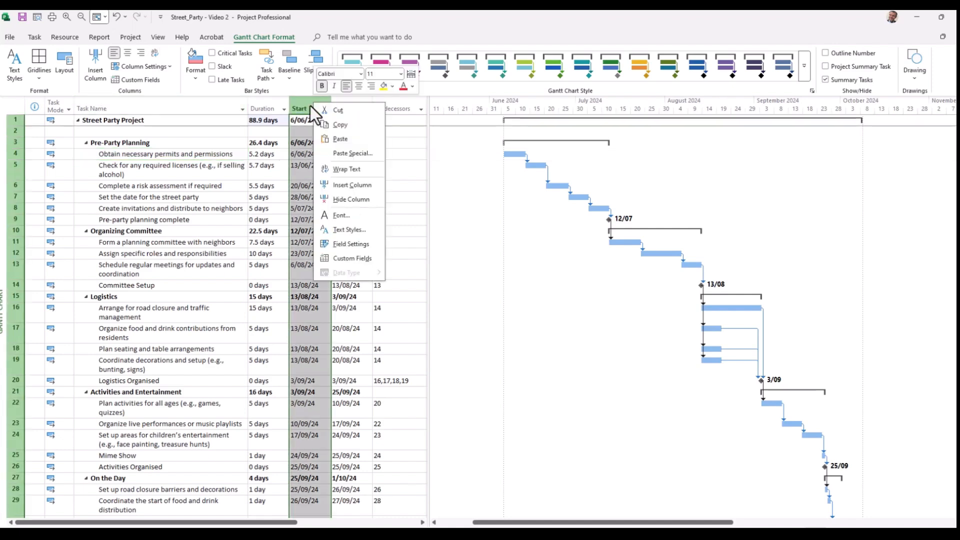
pyautogui.click(352, 258)
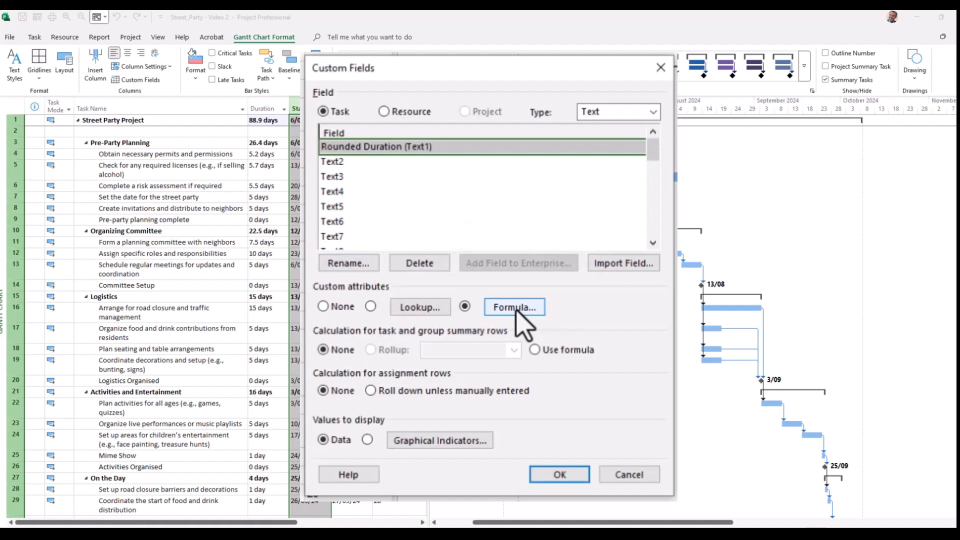
pyautogui.click(515, 307)
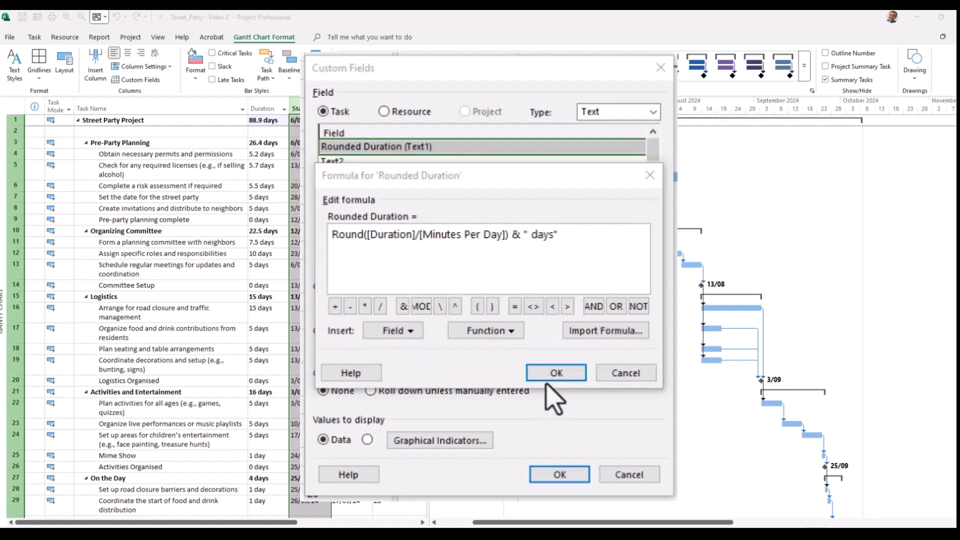
pyautogui.click(555, 374)
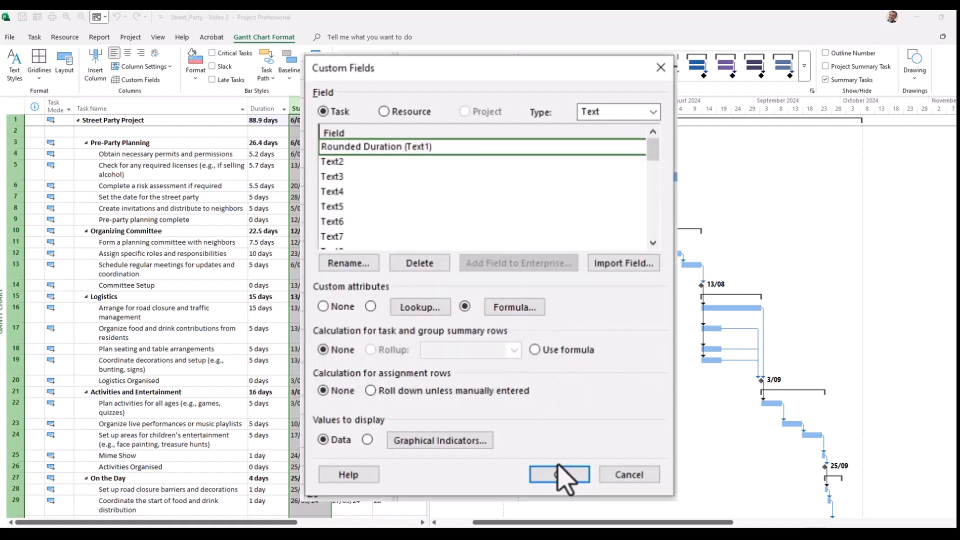
pyautogui.click(568, 476)
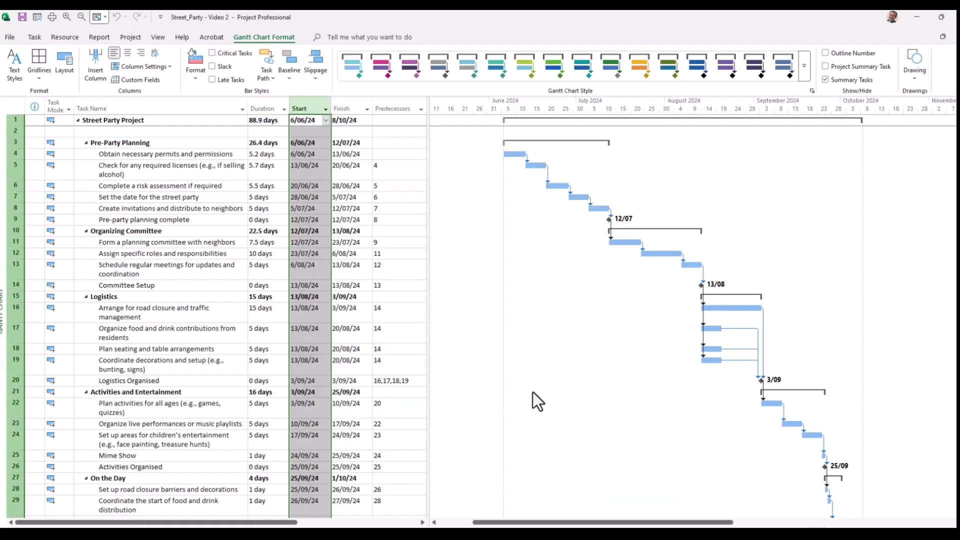
# Step: Insert the Rounded Duration field as a new column before the Start column
pyautogui.rightClick(303, 106)
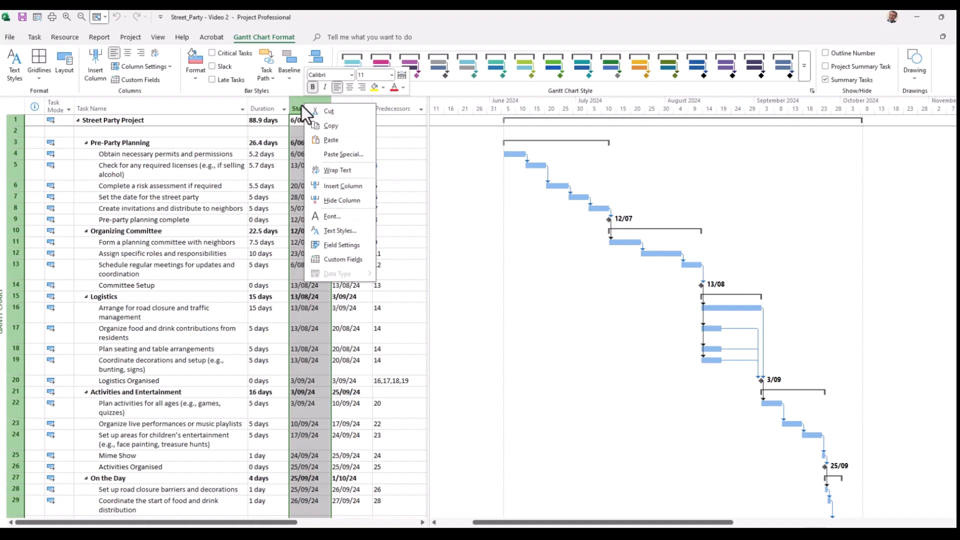
pyautogui.click(335, 187)
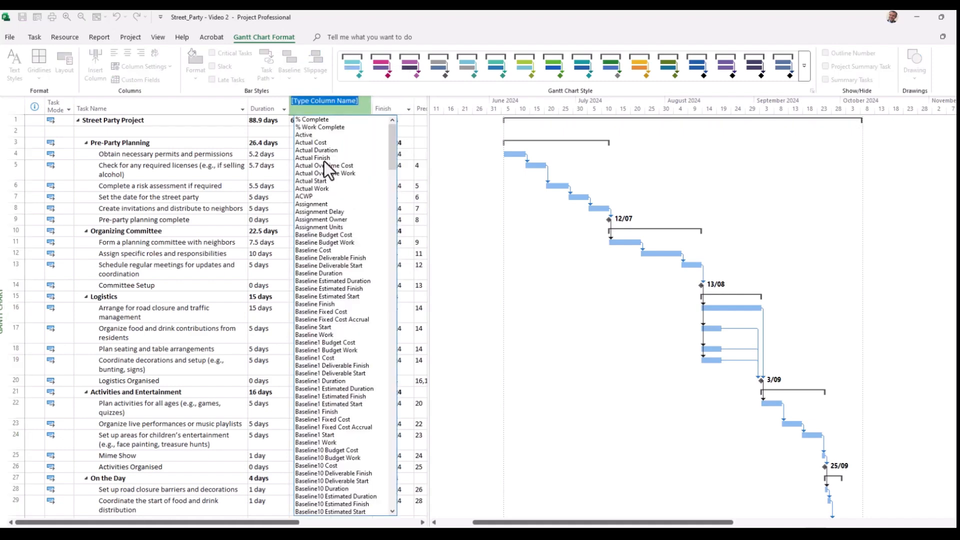
pyautogui.press('r')
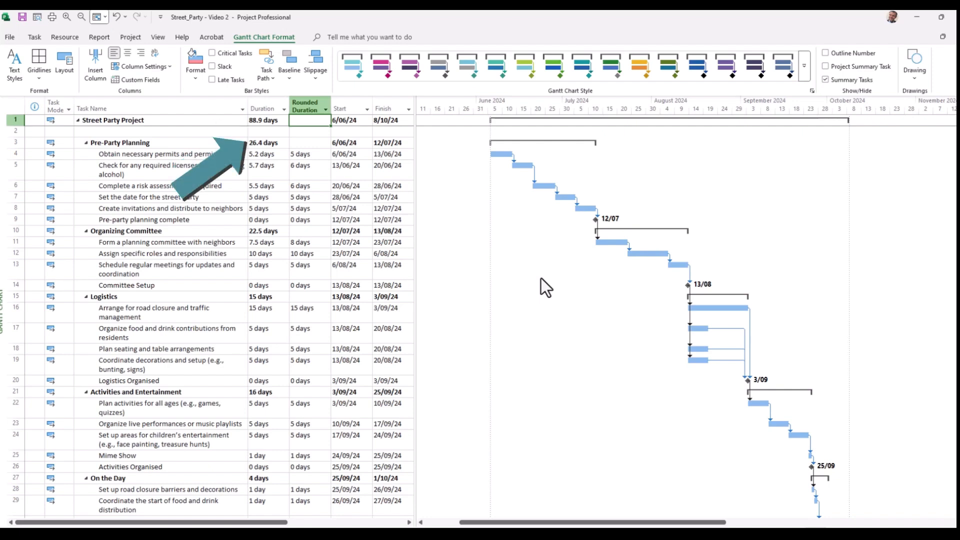
# Step: Set the Rounded Duration custom field to use its formula for task and group summary rows
pyautogui.click(314, 102)
pyautogui.rightClick(314, 102)
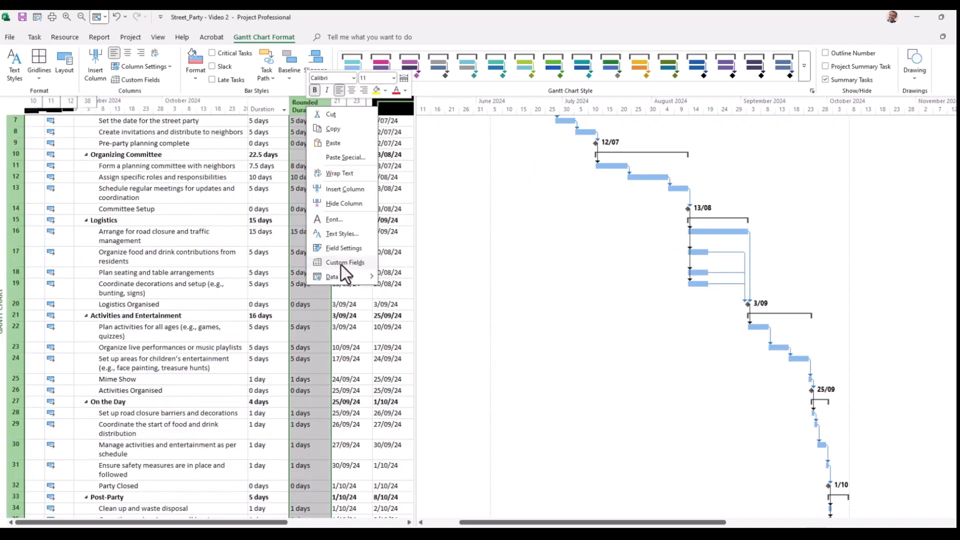
pyautogui.click(342, 264)
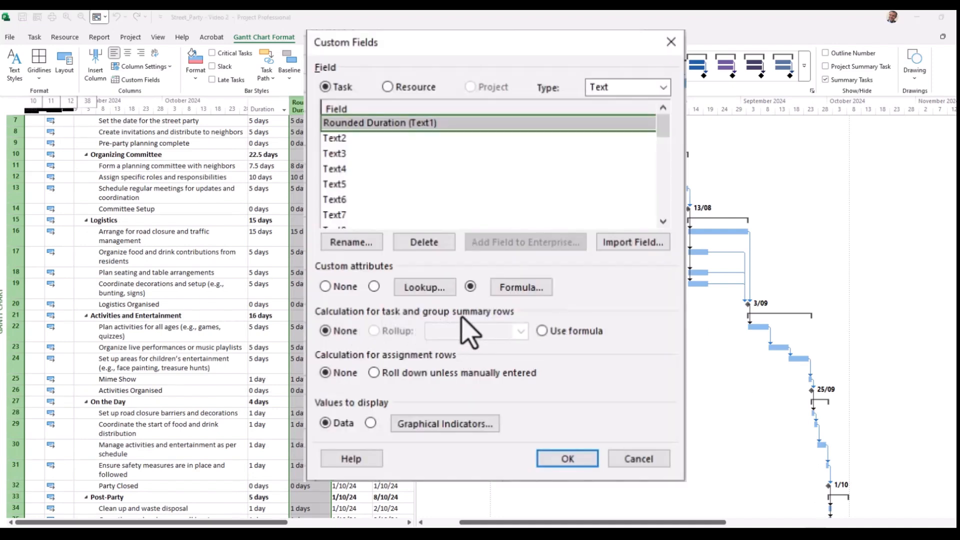
pyautogui.click(542, 331)
pyautogui.click(572, 459)
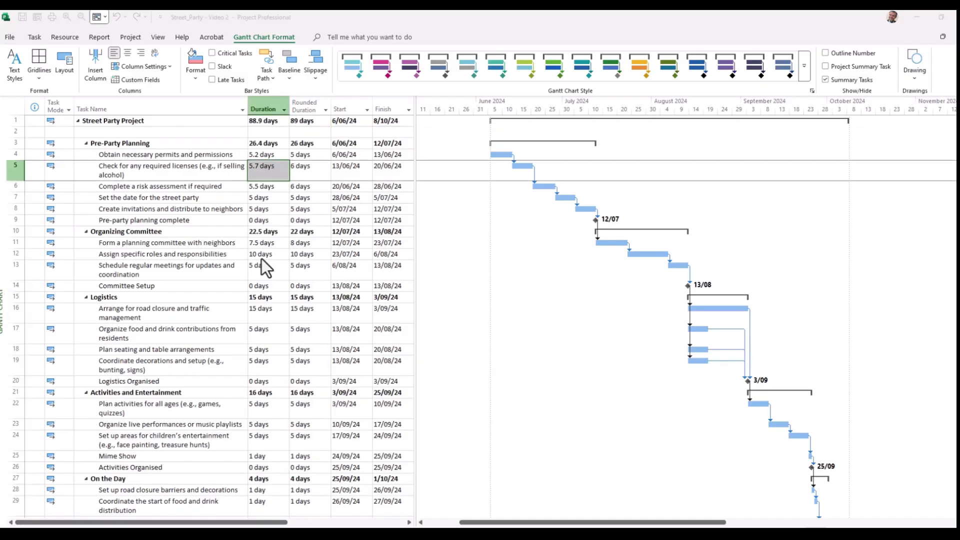
pyautogui.click(264, 255)
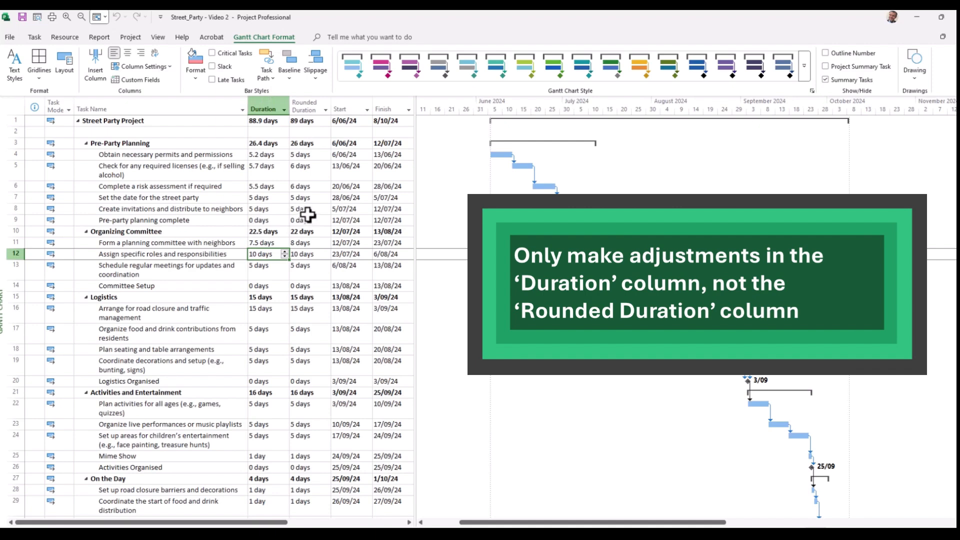
pyautogui.click(306, 199)
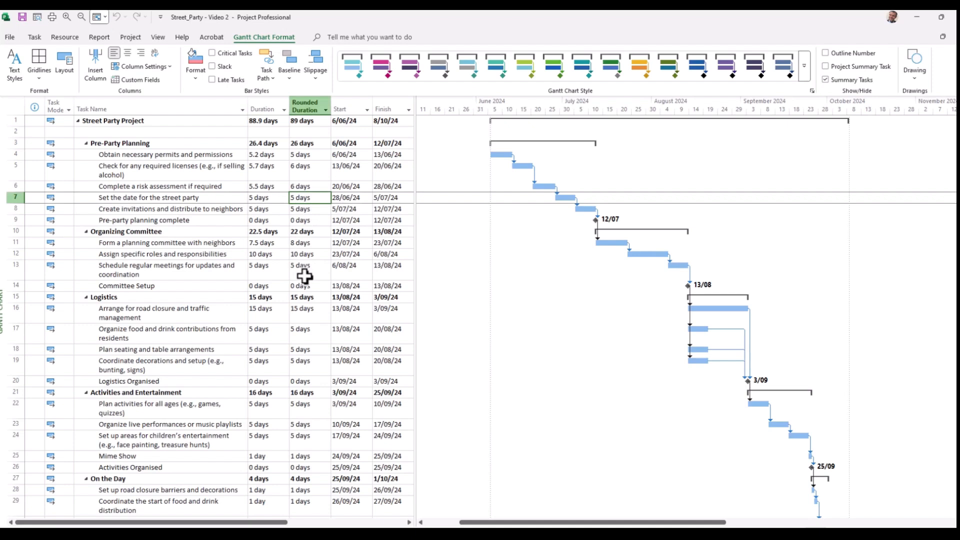
pyautogui.click(268, 171)
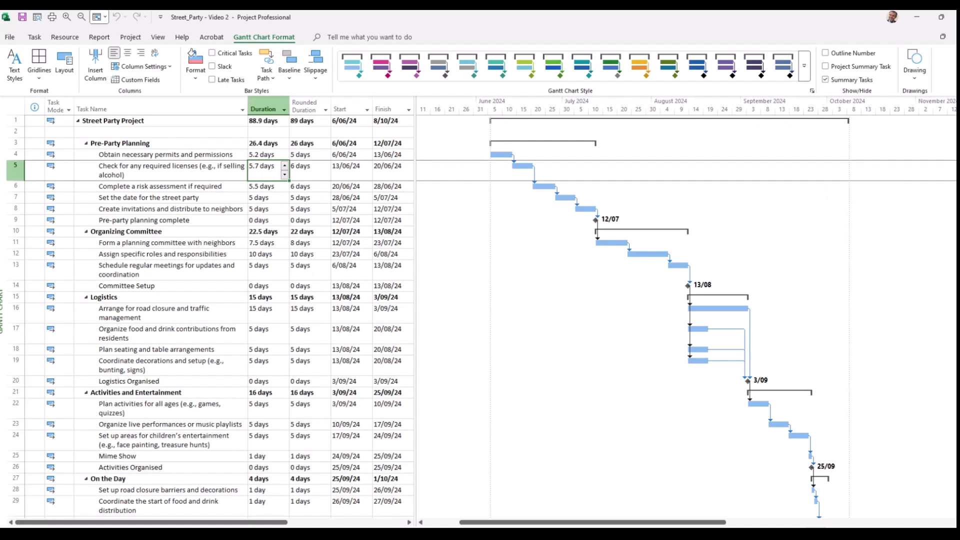
pyautogui.press('Left')
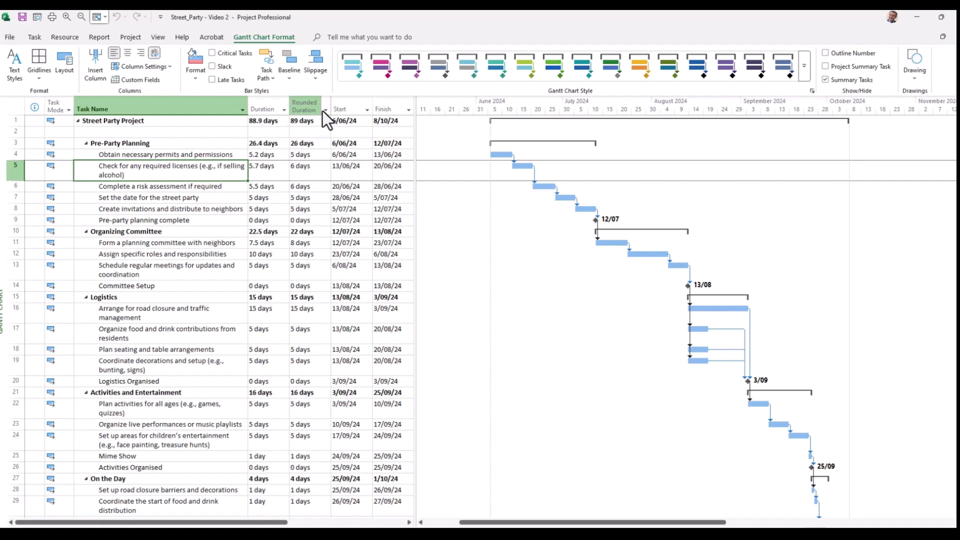
# Step: Hide the Rounded Duration column from the task table
pyautogui.rightClick(305, 106)
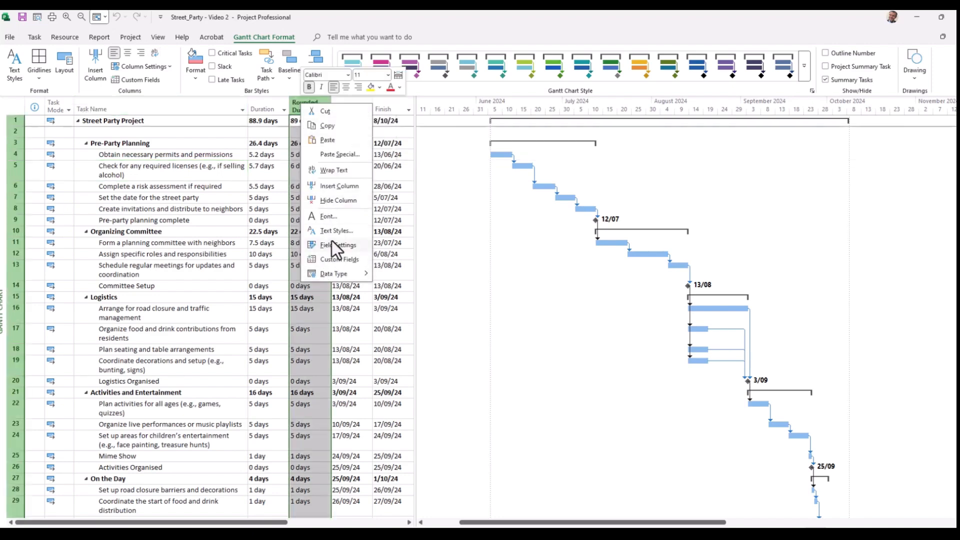
pyautogui.click(332, 200)
pyautogui.click(218, 200)
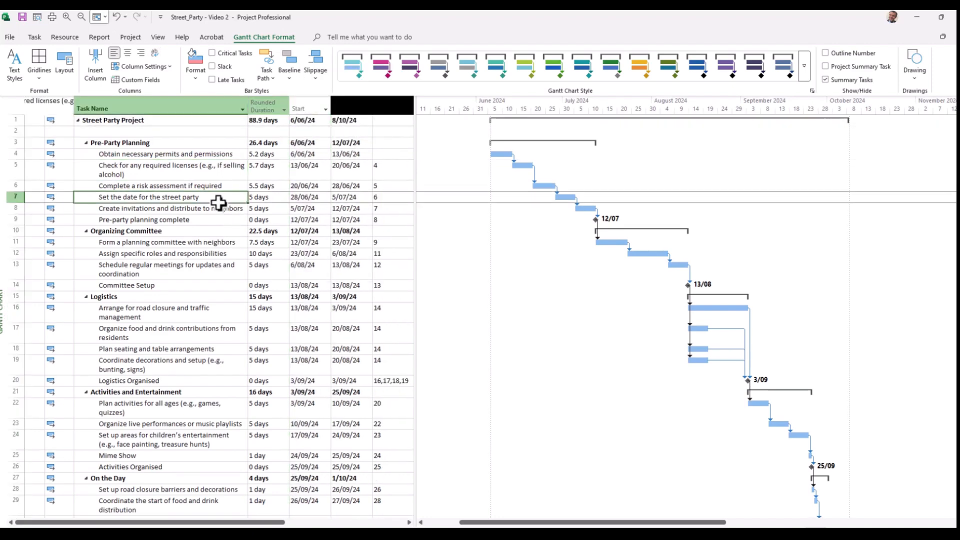
# Step: Create a copy of the Entry task table and name it Rounded Duration
pyautogui.click(158, 37)
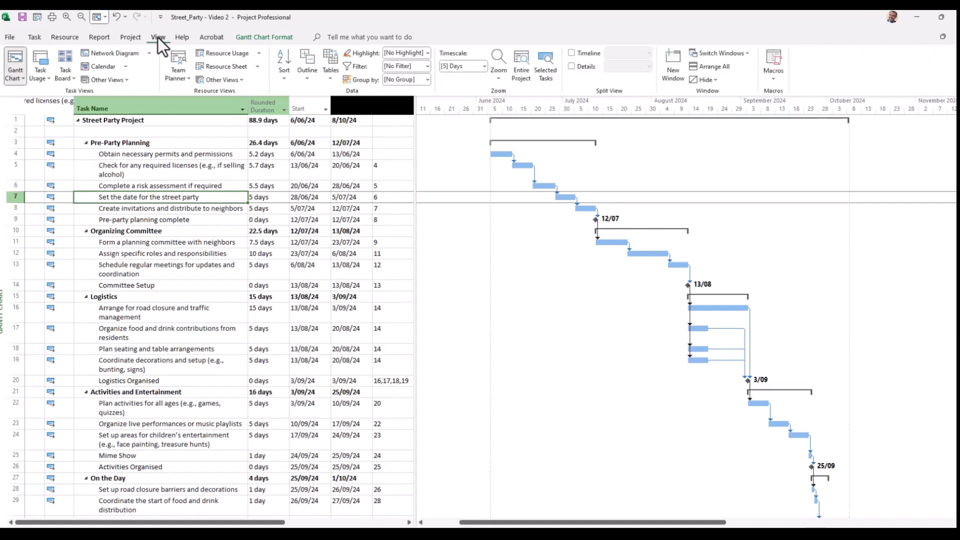
pyautogui.click(331, 79)
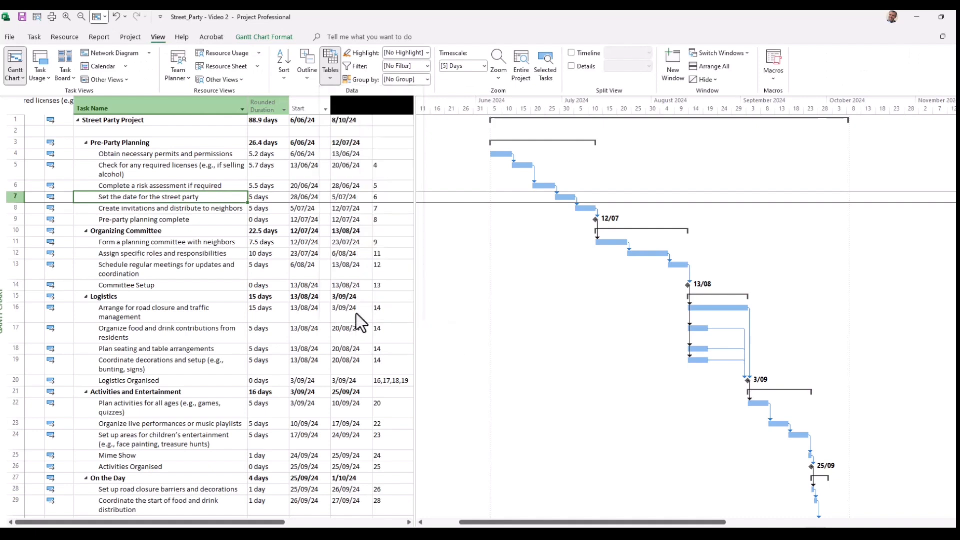
pyautogui.click(356, 312)
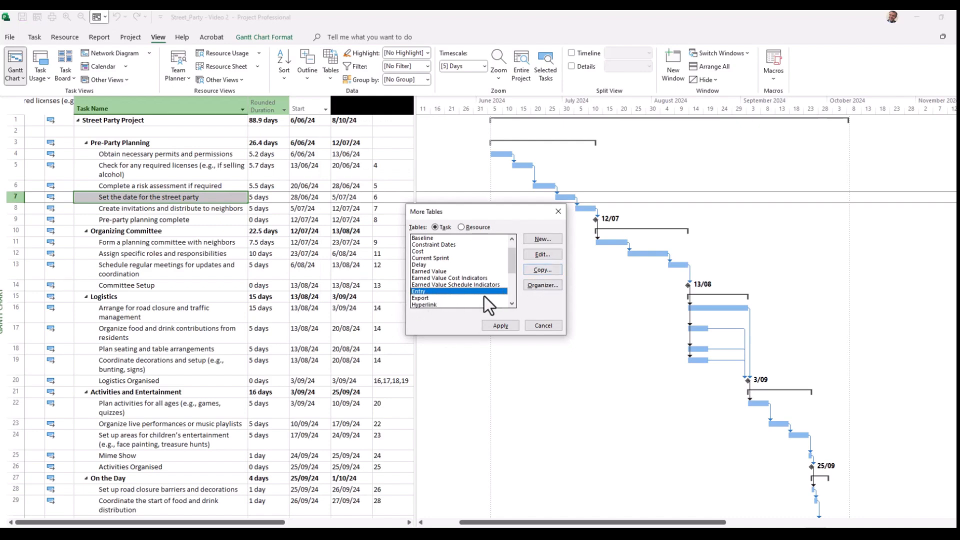
pyautogui.click(542, 271)
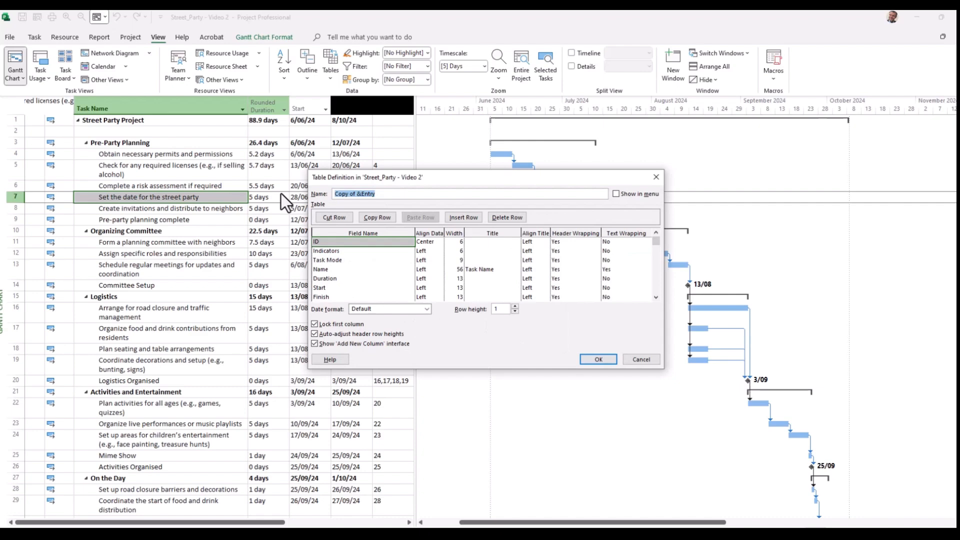
pyautogui.press('BackSpace')
pyautogui.hotkey('ctrl', 'v')
# Step: Replace the Duration field with Rounded Duration in the new table's definition and save the table
pyautogui.click(336, 280)
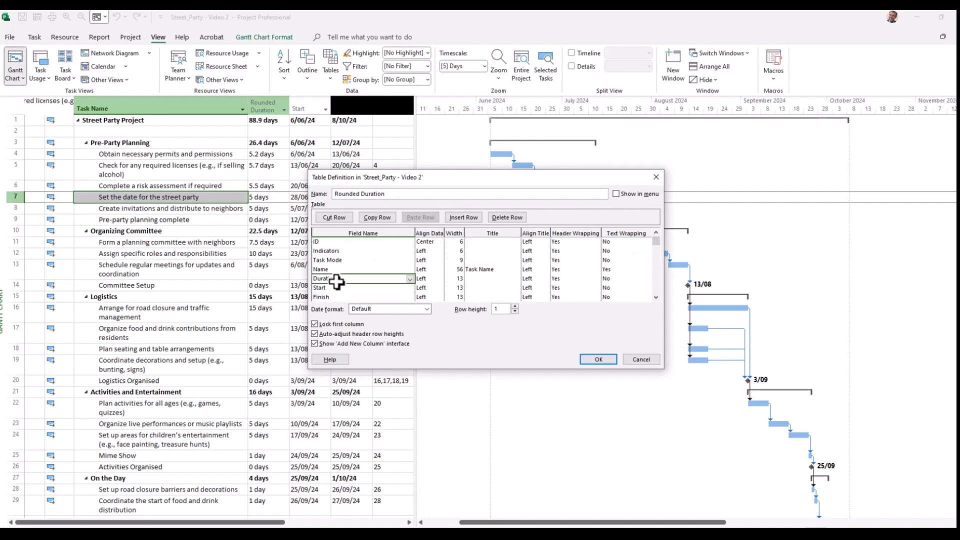
pyautogui.click(410, 281)
pyautogui.click(409, 278)
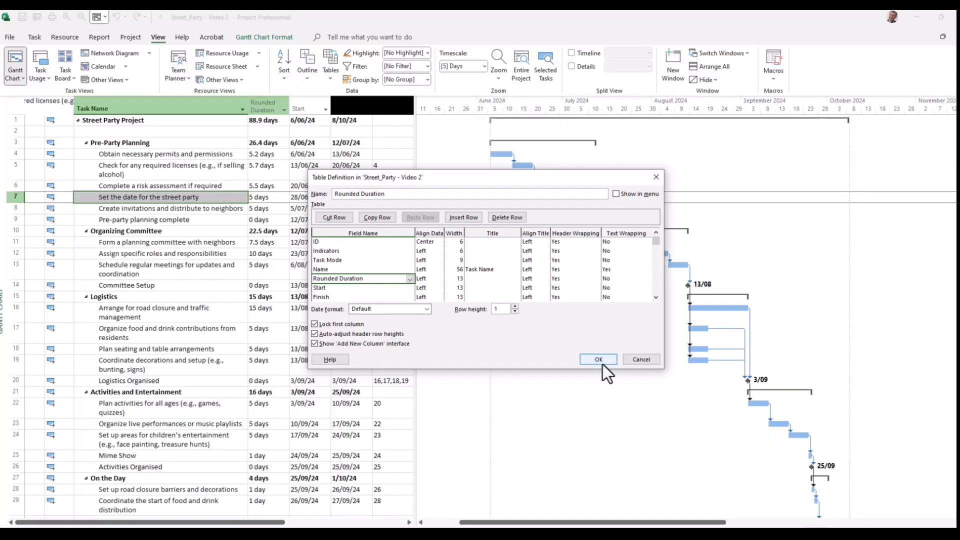
pyautogui.click(599, 359)
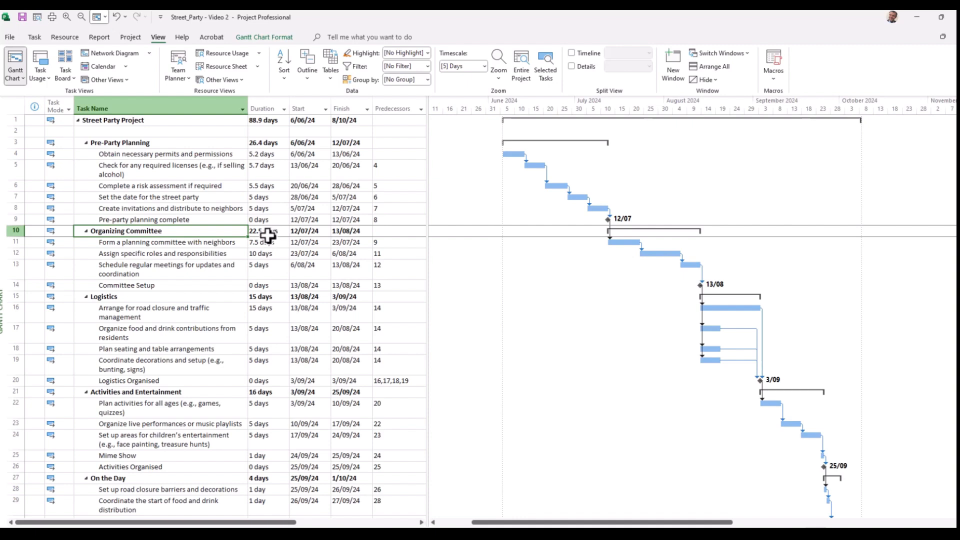
# Step: Apply the Rounded Duration task table to the Gantt Chart view
pyautogui.click(329, 75)
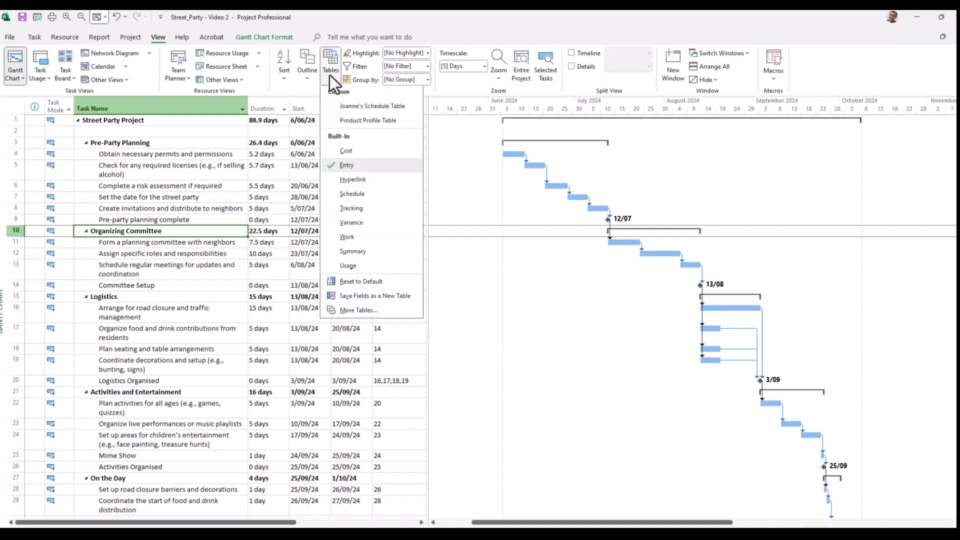
pyautogui.click(359, 315)
pyautogui.scroll(-3, 427, 290)
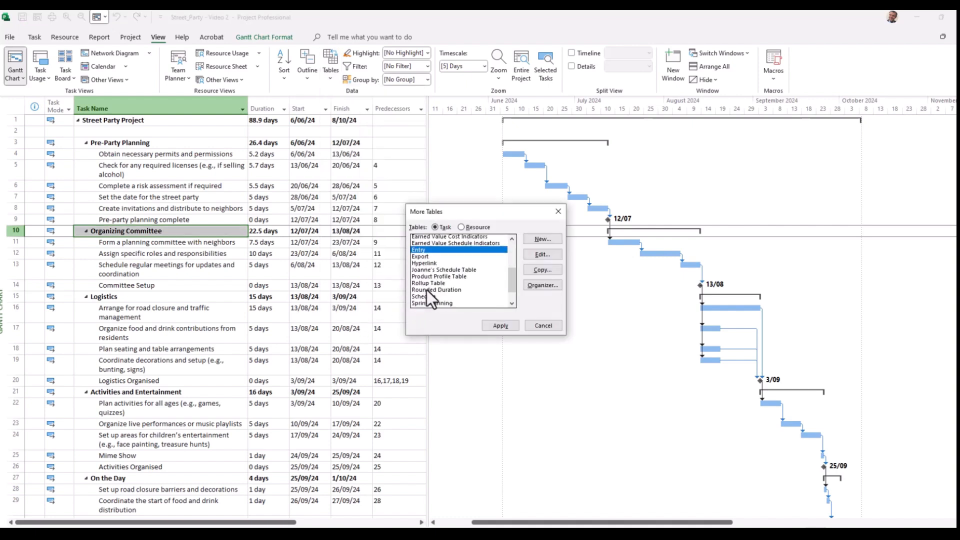
pyautogui.click(436, 272)
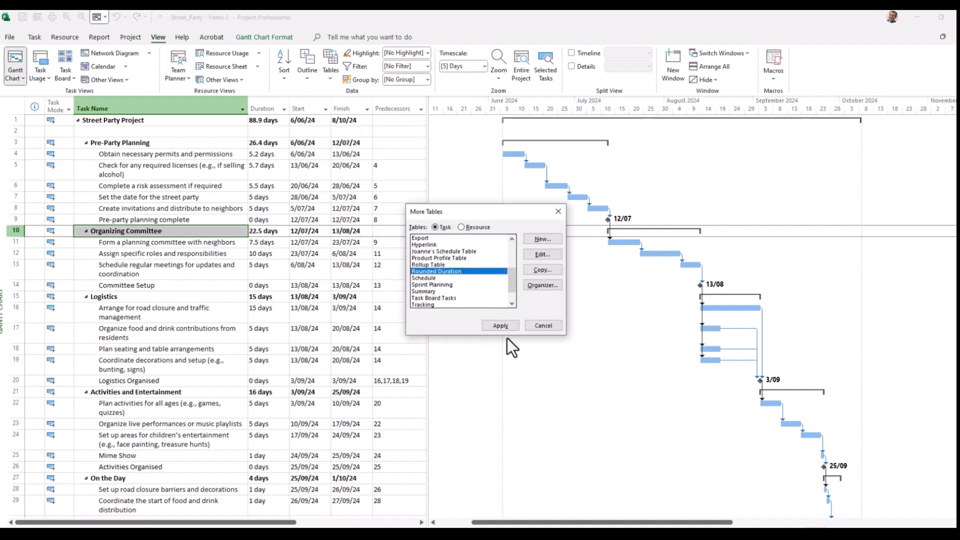
pyautogui.click(500, 326)
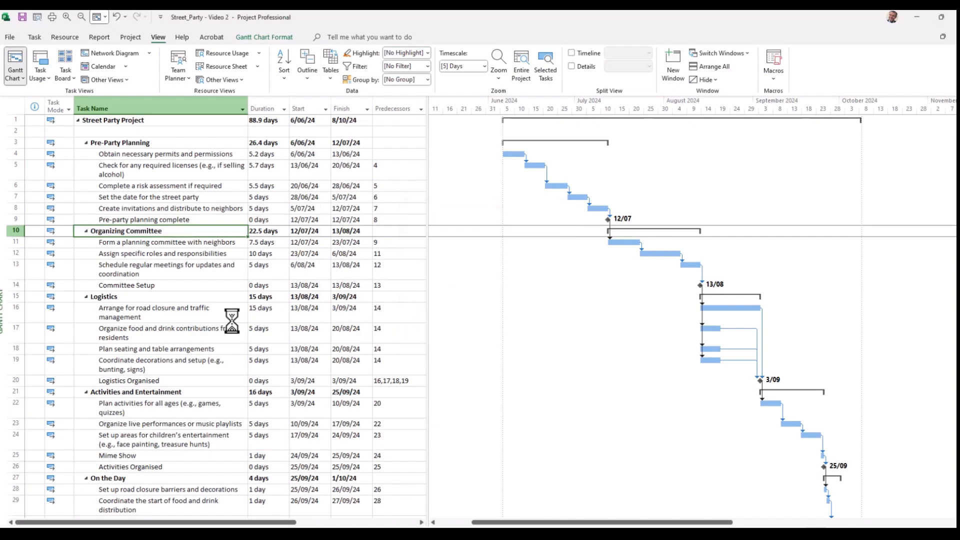